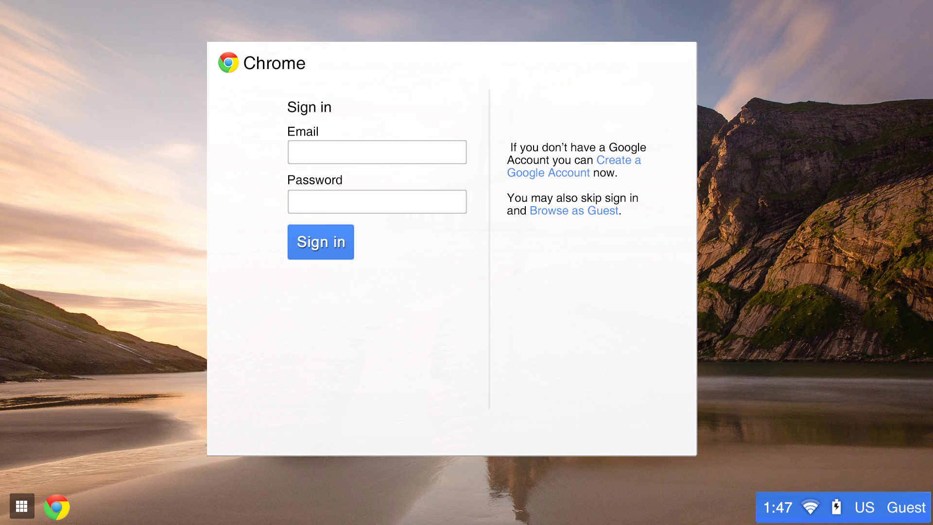
# Start a guest session and switch the Wi-Fi connection to the hpguest network
pyautogui.click(592, 212)
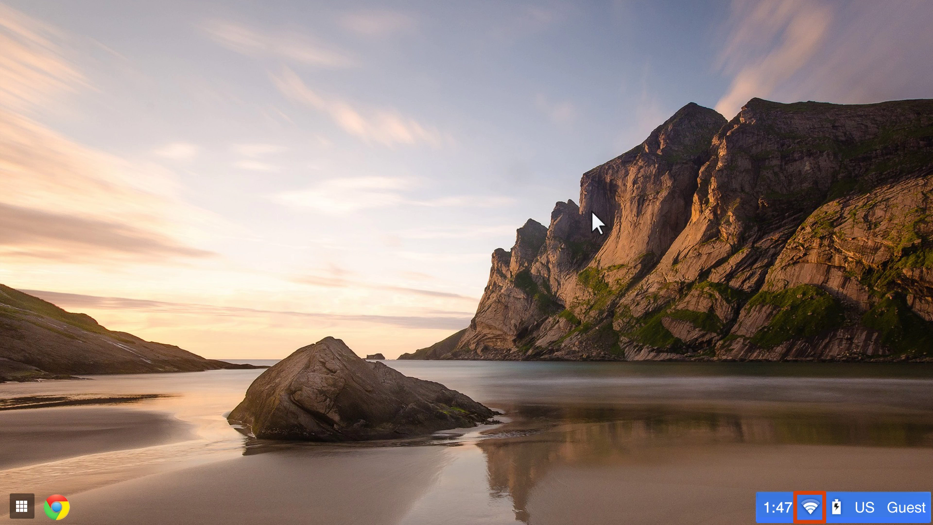
pyautogui.click(810, 508)
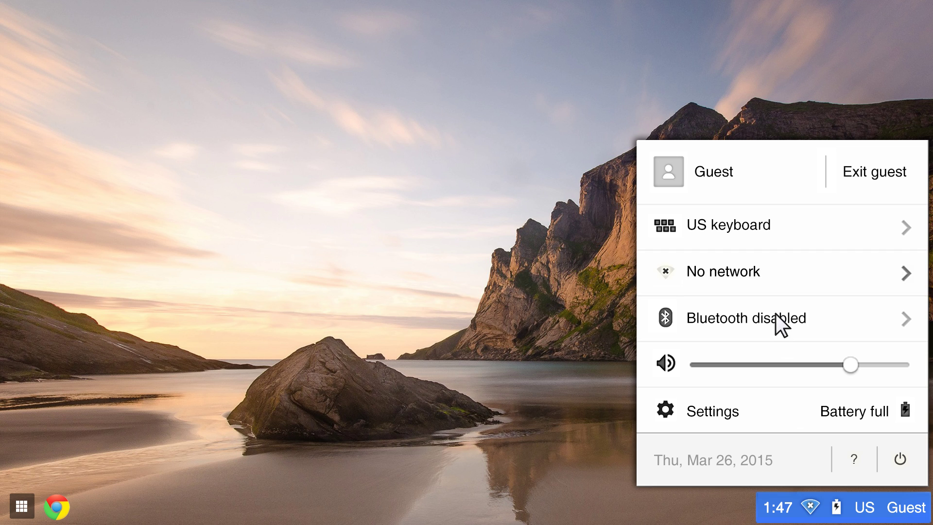
pyautogui.click(768, 271)
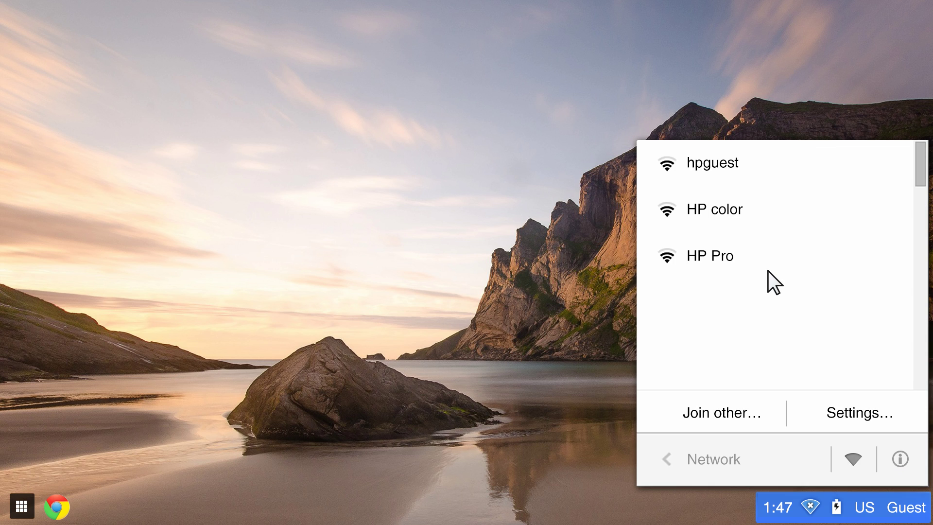
pyautogui.click(721, 162)
# Launch Google Chrome from the shelf in the guest session
pyautogui.click(57, 506)
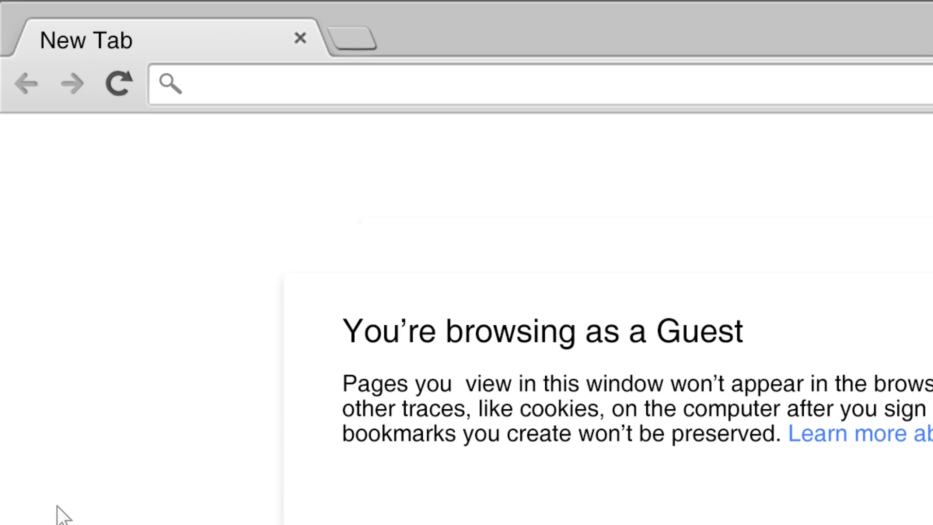
pyautogui.write('https://google.com/ac')
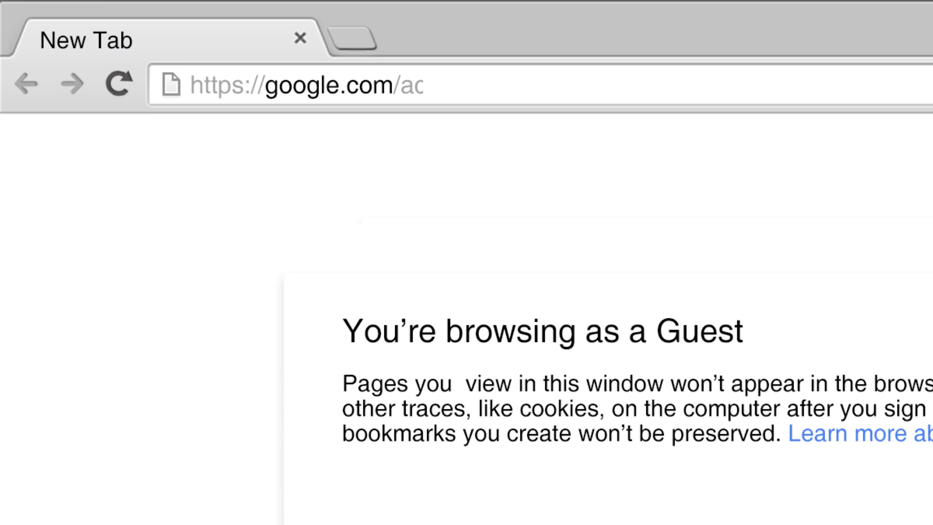
pyautogui.write('counts/recovery')
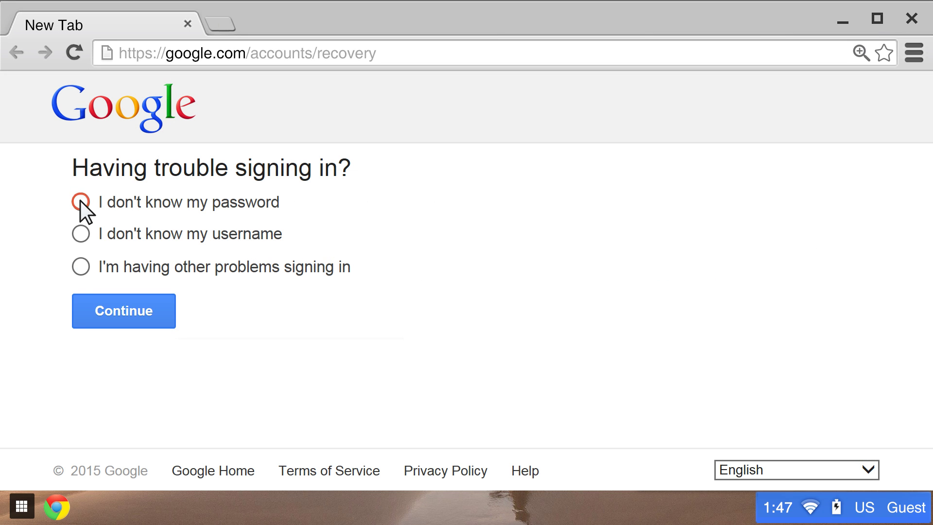
# Choose 'I don't know my password' and submit the account email to reset the password
pyautogui.click(81, 202)
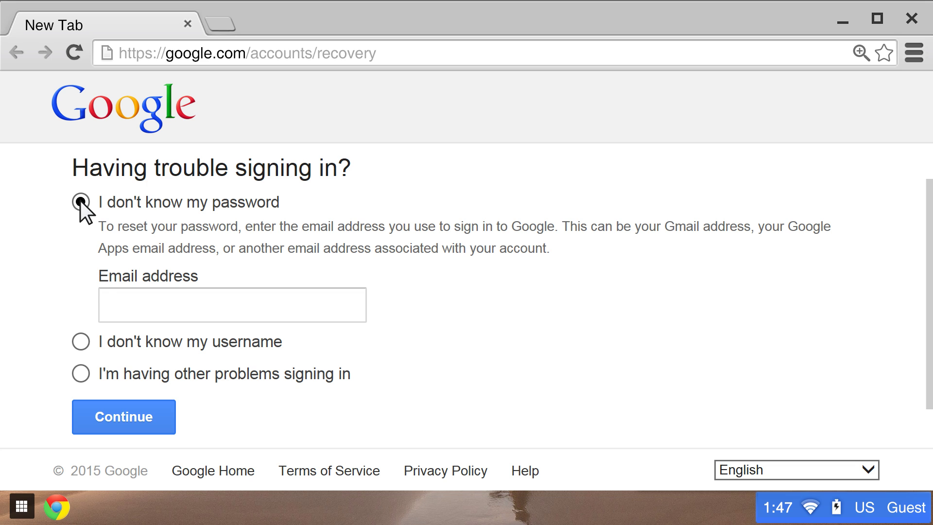
pyautogui.click(106, 306)
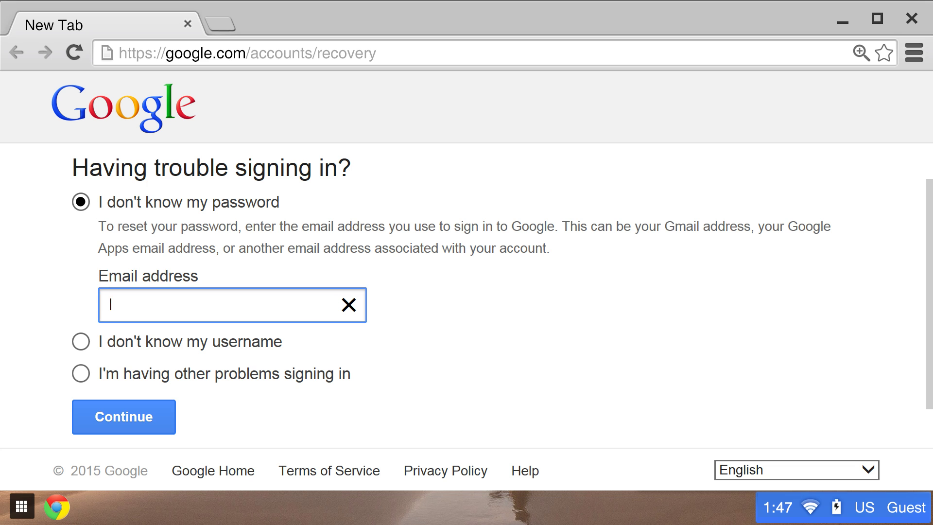
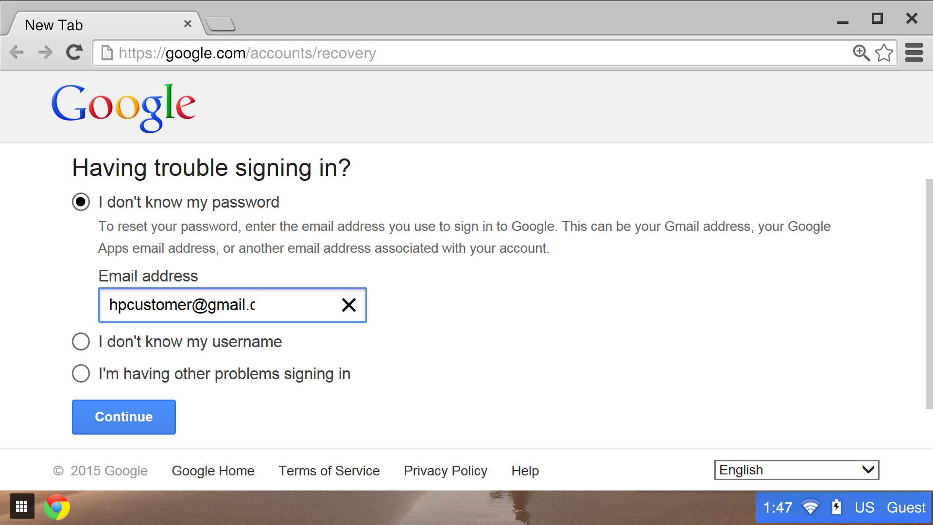
pyautogui.click(134, 417)
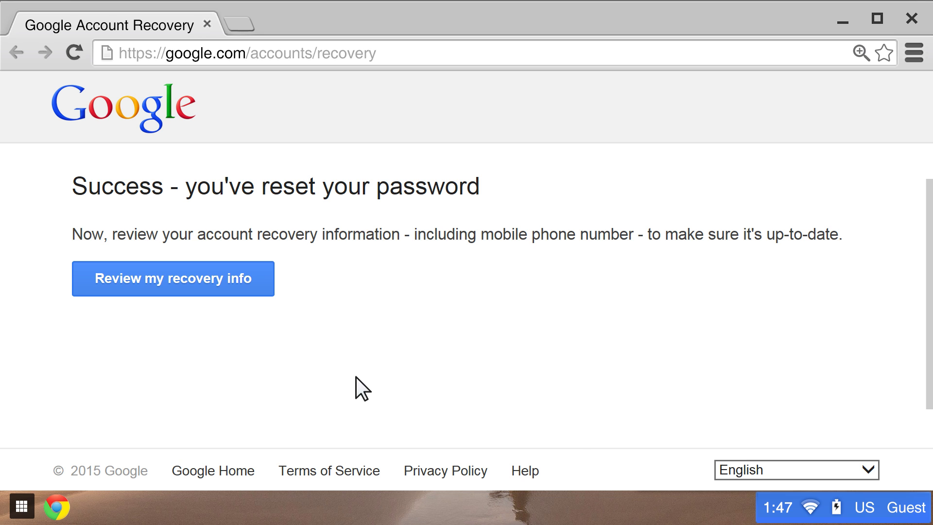
# Exit the guest session and sign in to the hpcustomer account with the new password
pyautogui.click(911, 513)
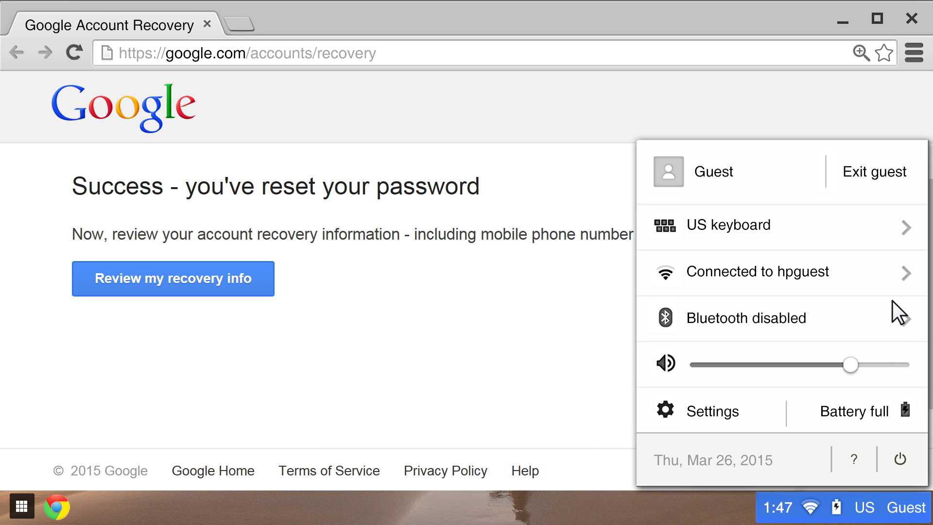
pyautogui.click(883, 172)
pyautogui.click(294, 152)
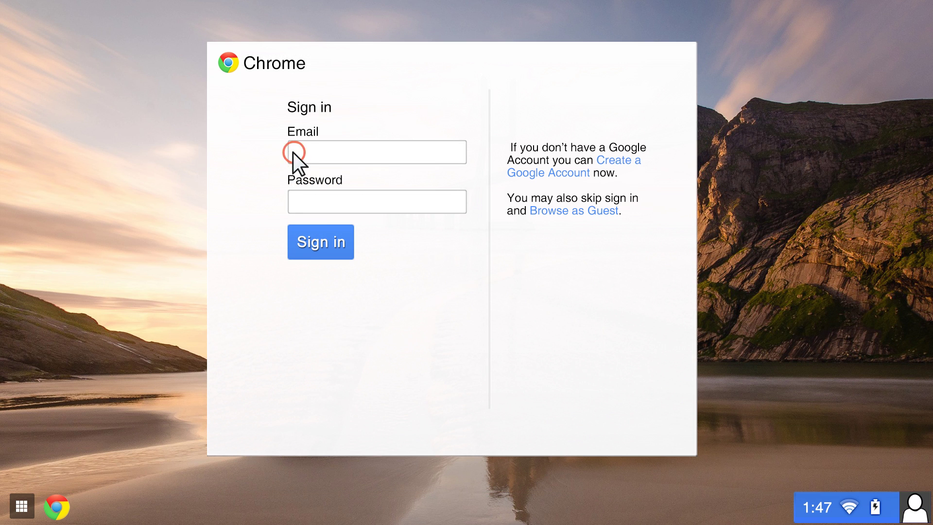
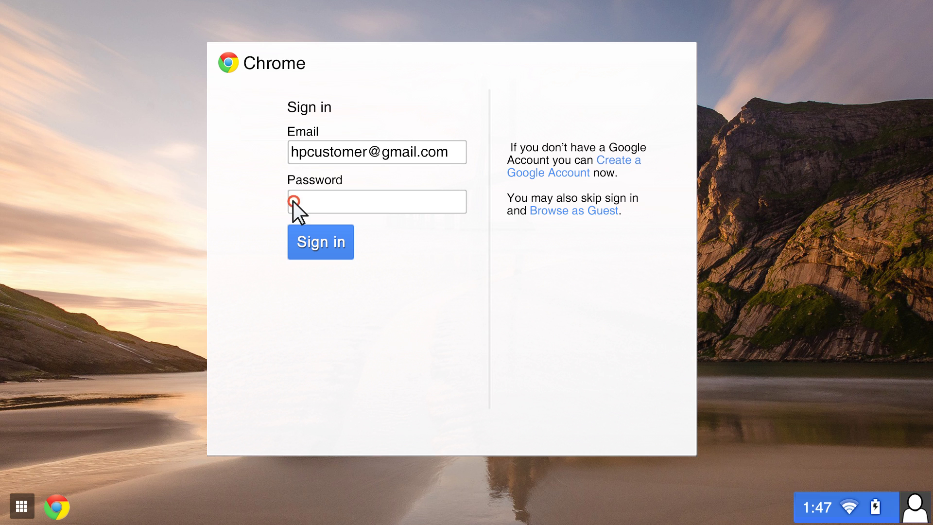
pyautogui.click(293, 201)
pyautogui.write('******')
pyautogui.click(331, 243)
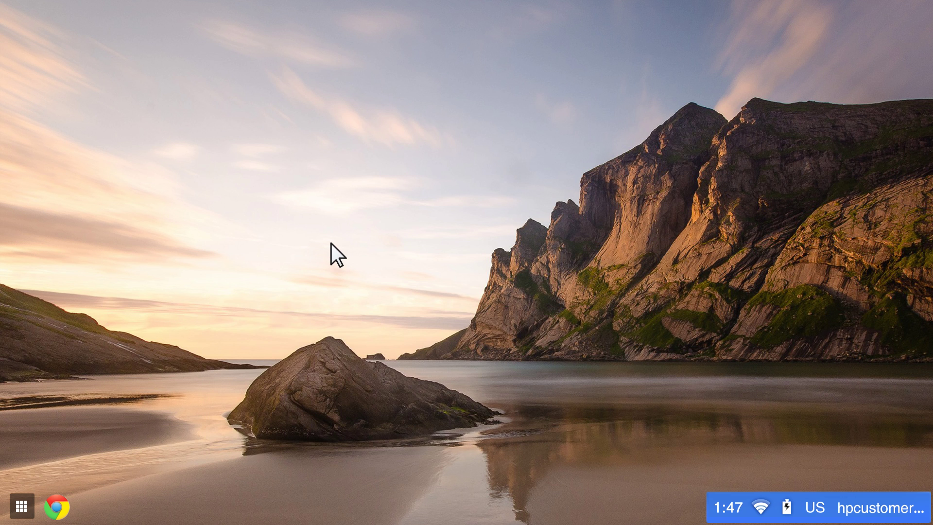